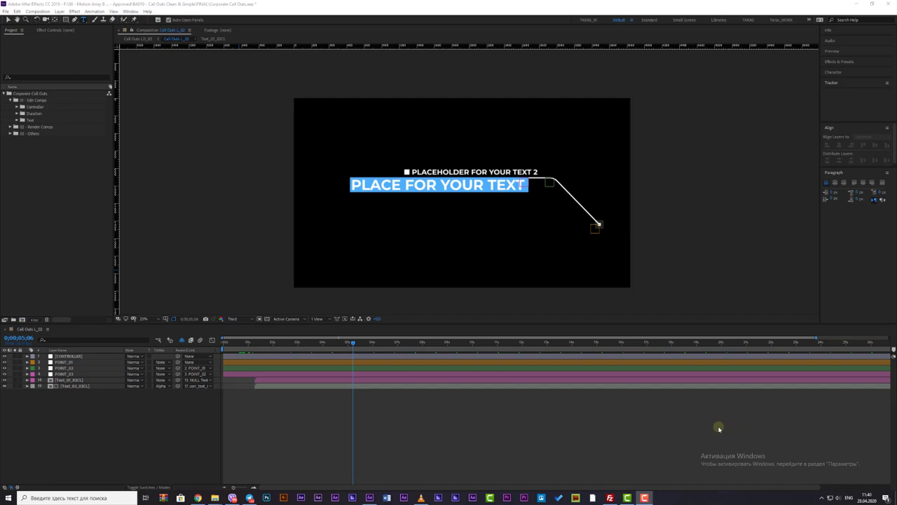
- Open Call Outs L_03 from the Controller folder at 0;00;03;00 and close the L_02 timeline
click(66, 216)
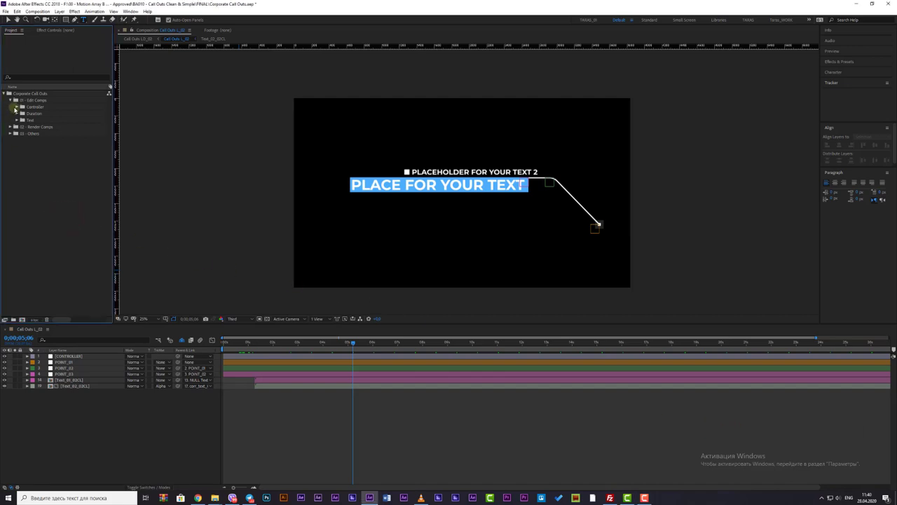
click(16, 106)
click(39, 120)
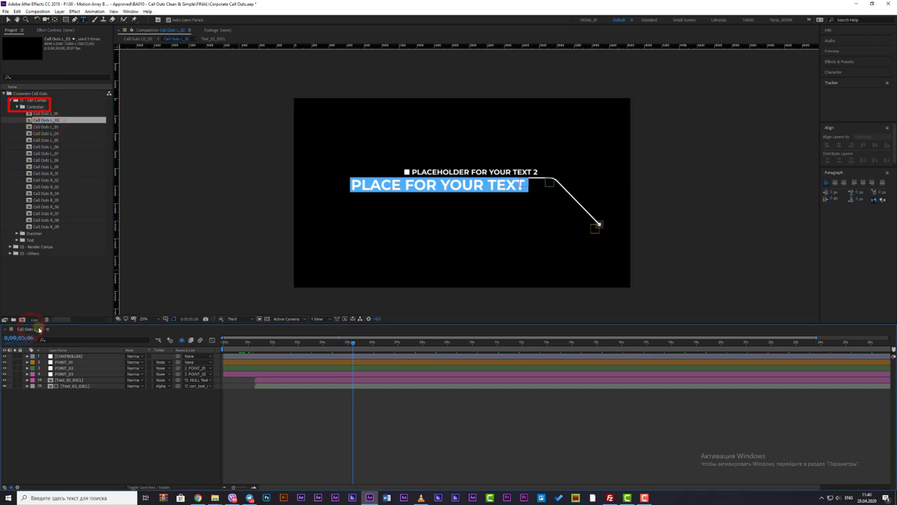
double_click(50, 127)
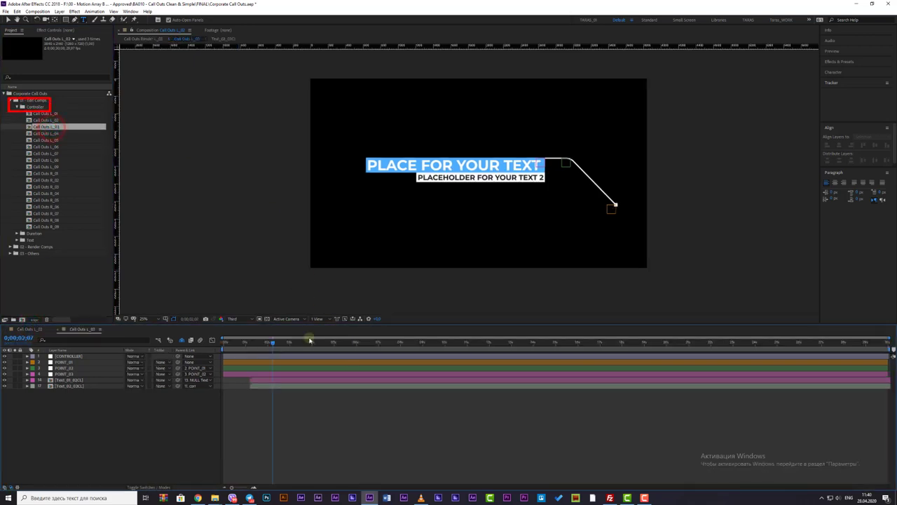
drag(282, 348, 289, 344)
click(68, 356)
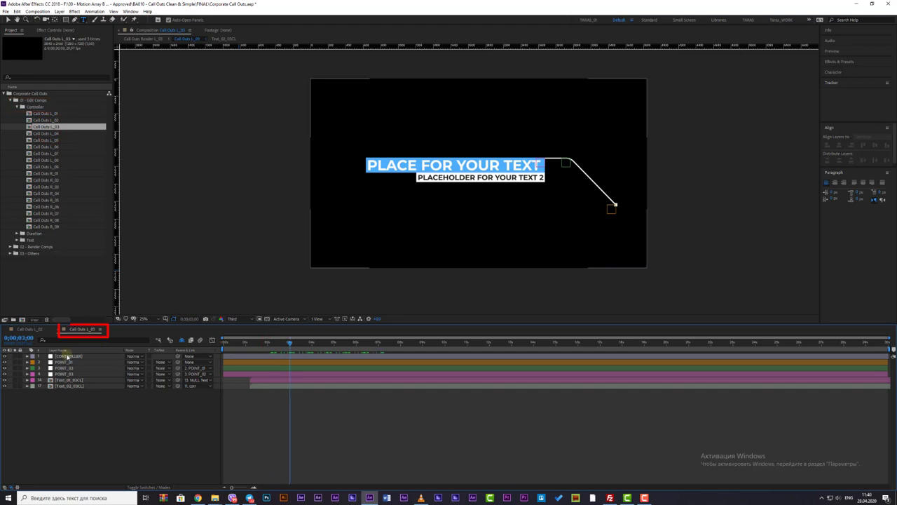
- Expand the project's Text folder and its Call Outs L_03 subfolder
click(14, 328)
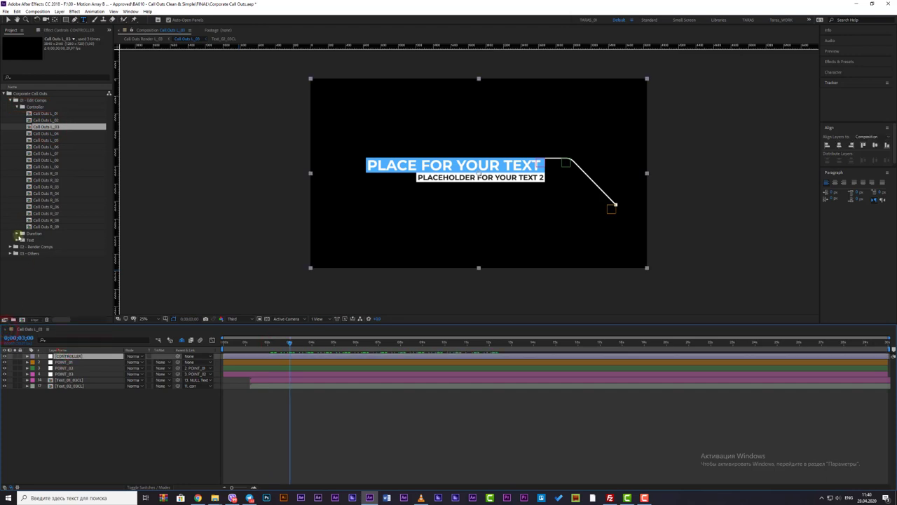
click(15, 241)
click(54, 214)
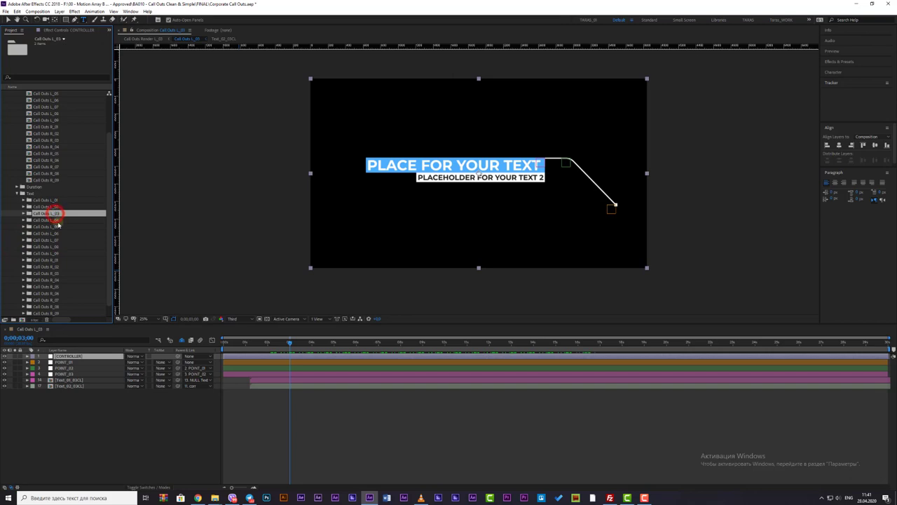
click(24, 213)
- Retype the Text_01_03CL title layer as 'VIDEO TUTORIAL' and go back to Call Outs L_03
double_click(49, 219)
double_click(86, 358)
text(VIDEO)
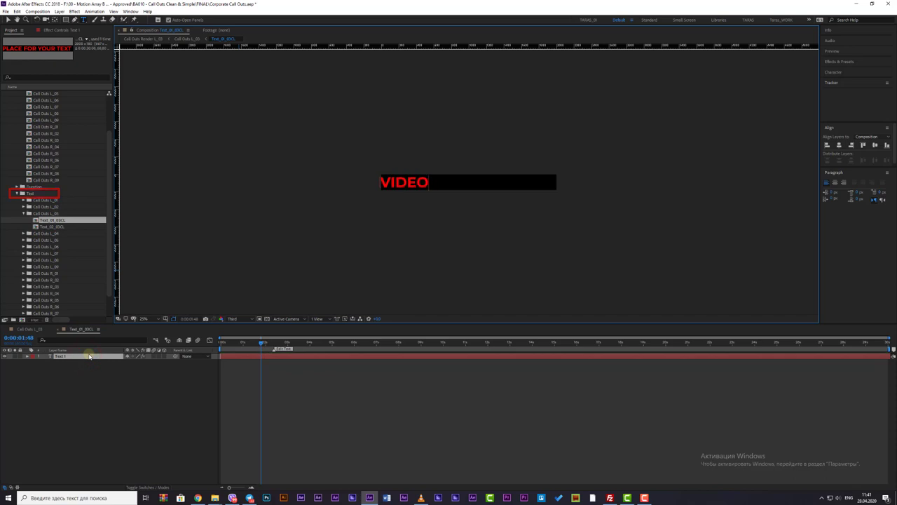
text( TUTORIAL)
click(152, 400)
click(28, 330)
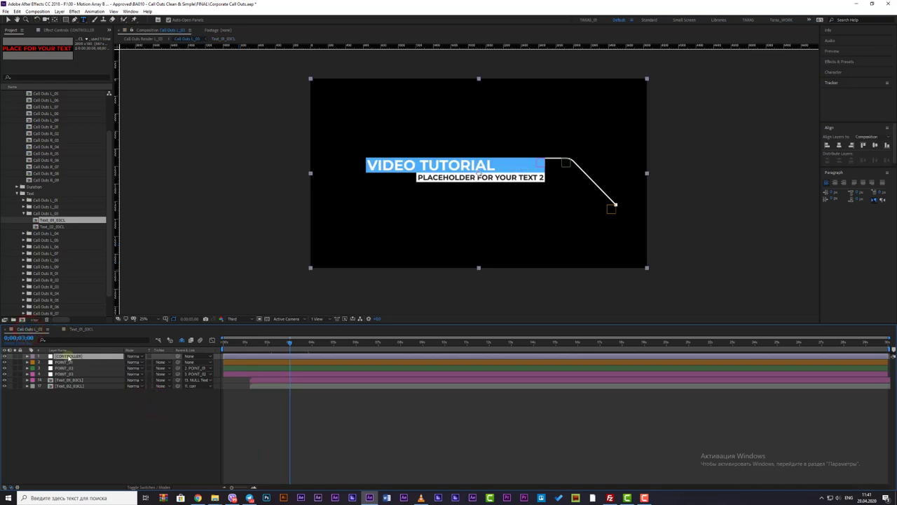
double_click(52, 227)
- Retype the Text 2 layer in Text_02_03CL as 'EXAMPLE' and return to Call Outs L_03
click(80, 356)
double_click(80, 357)
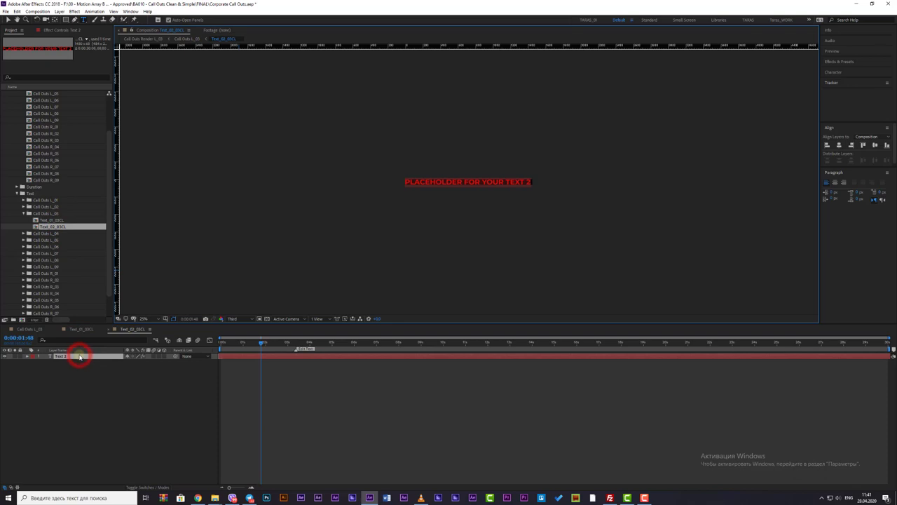
text(EXAMPL)
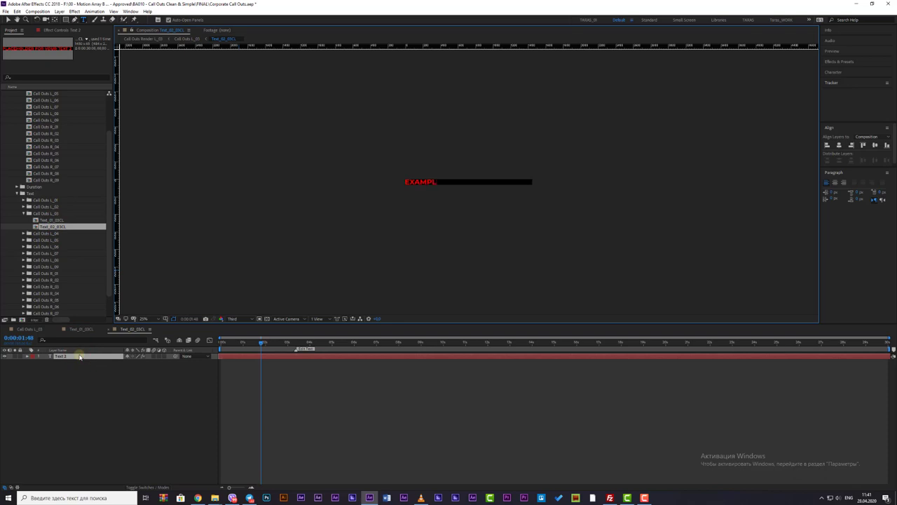
click(106, 432)
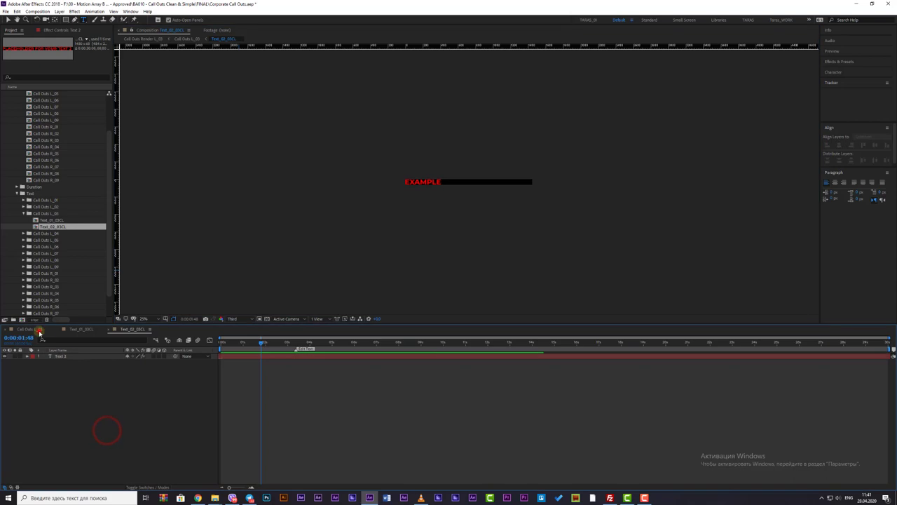
click(39, 329)
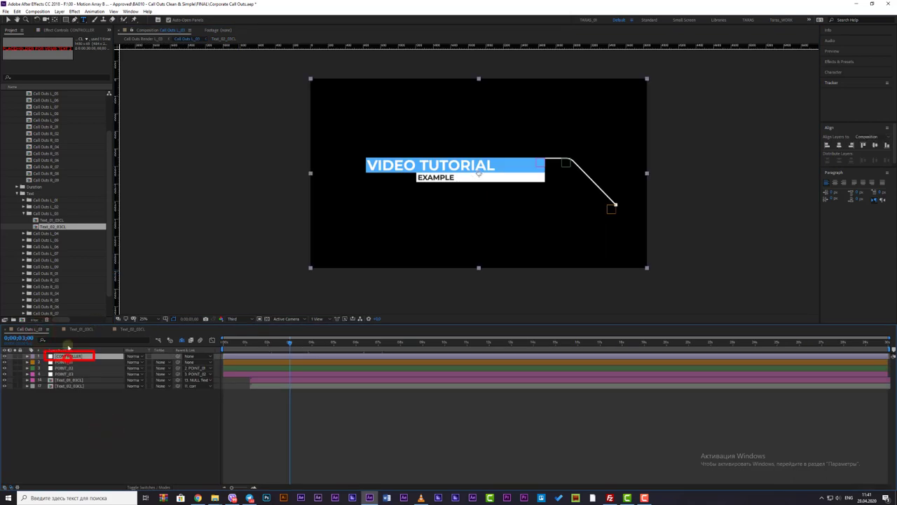
- Lower the CONTROLLER's Size Box value until the blue box hugs 'VIDEO TUTORIAL'
click(56, 29)
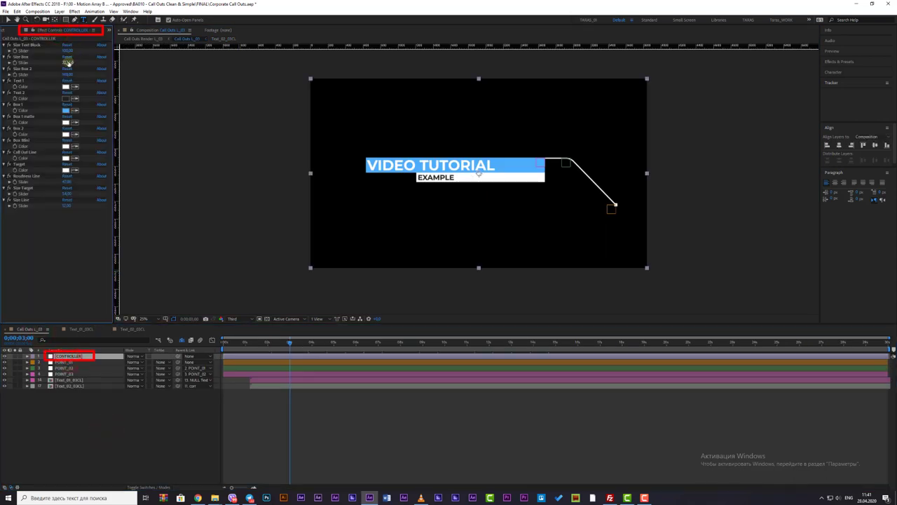
drag(68, 62, 67, 63)
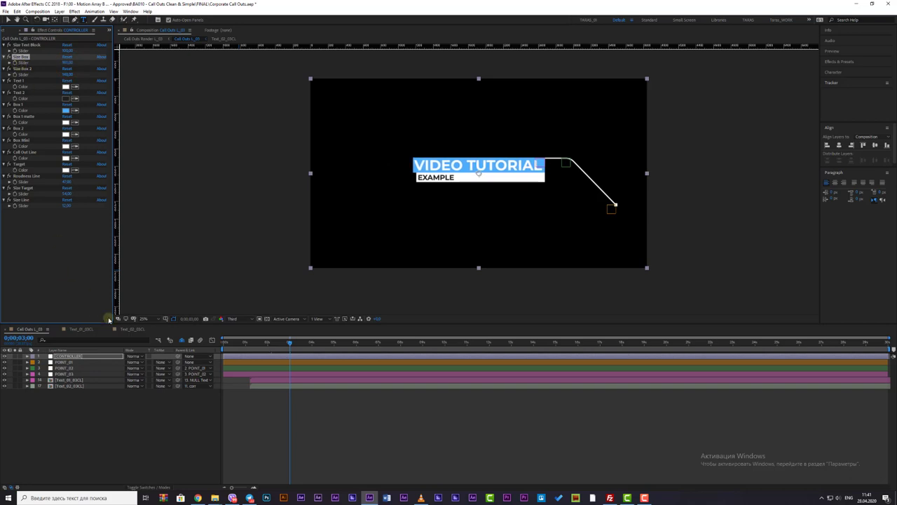
click(82, 329)
- Lower the CONTROLLER's Size Box 2 so the white box fits 'EXAMPLE', then rewind to 0;00;00;00
click(71, 356)
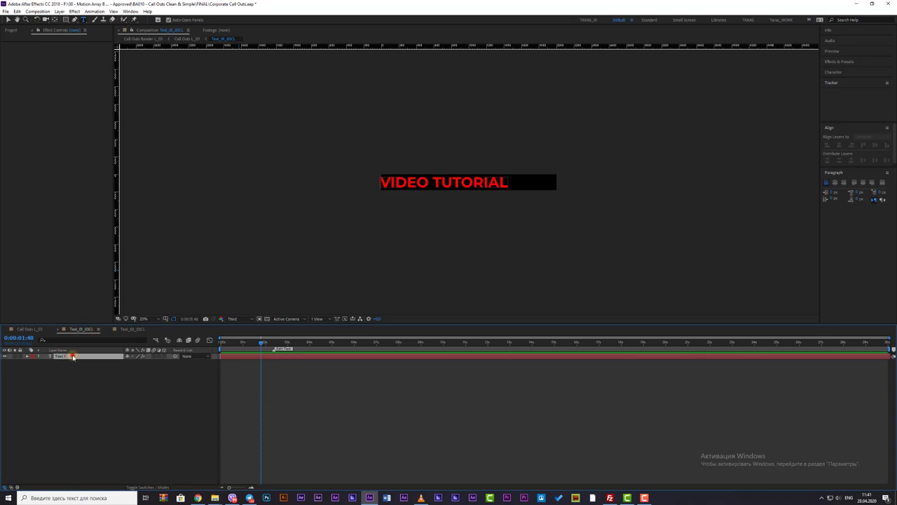
click(822, 145)
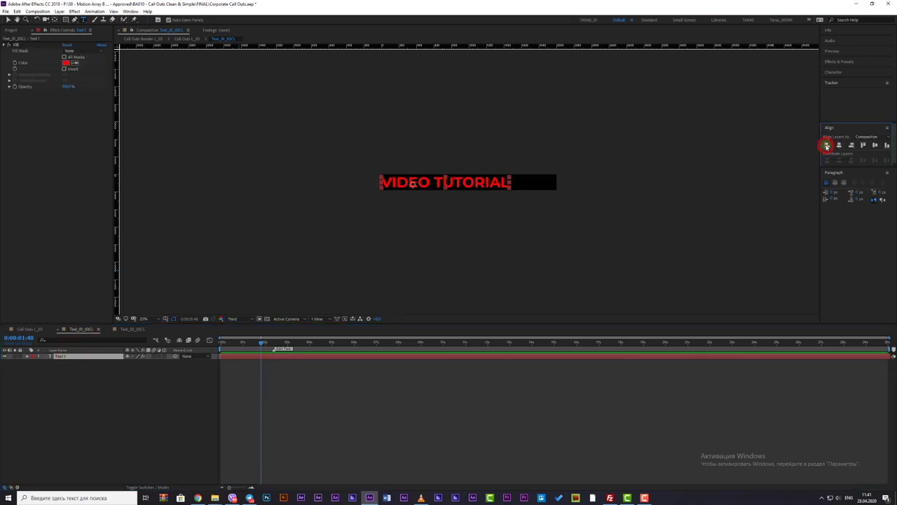
click(17, 329)
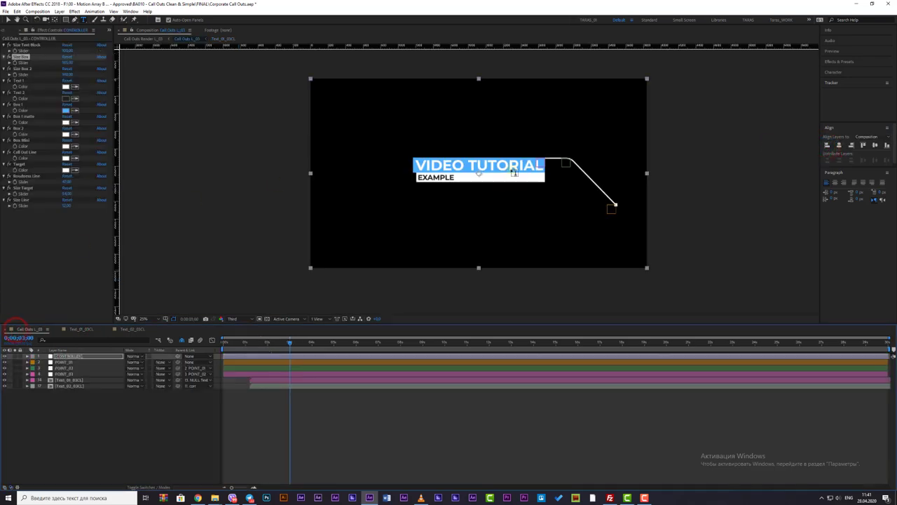
click(61, 76)
mouse_move(68, 75)
mouse_down()
mouse_move(60, 75)
mouse_move(75, 83)
mouse_move(47, 75)
mouse_up()
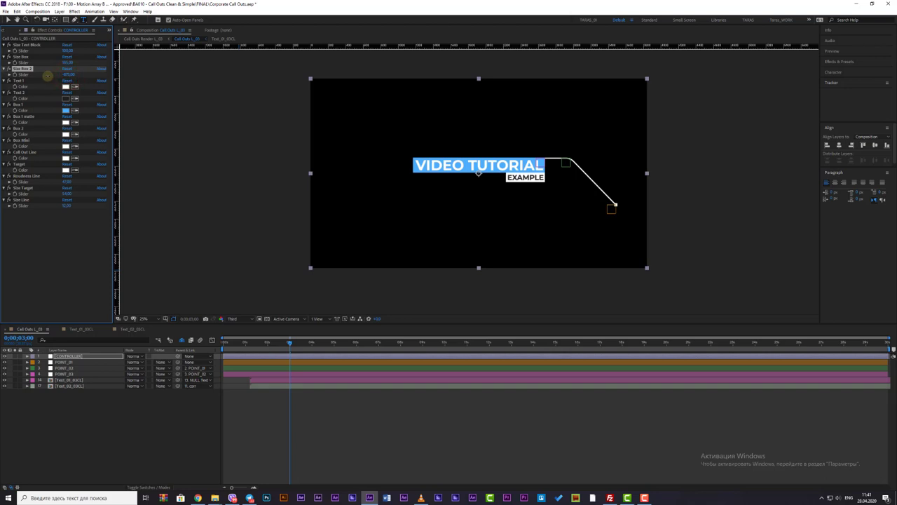
drag(280, 349, 180, 343)
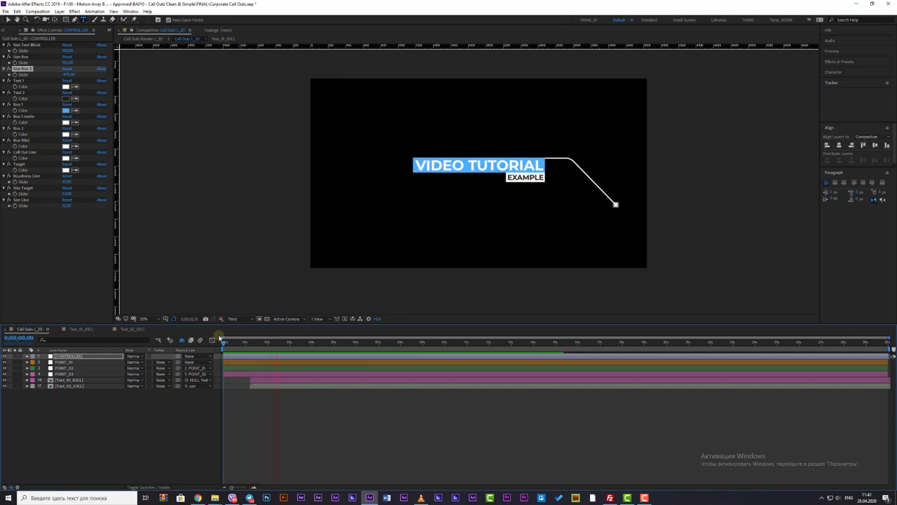
- Move the POINT_01 null up and to the left in the viewer at about 3 seconds
click(150, 243)
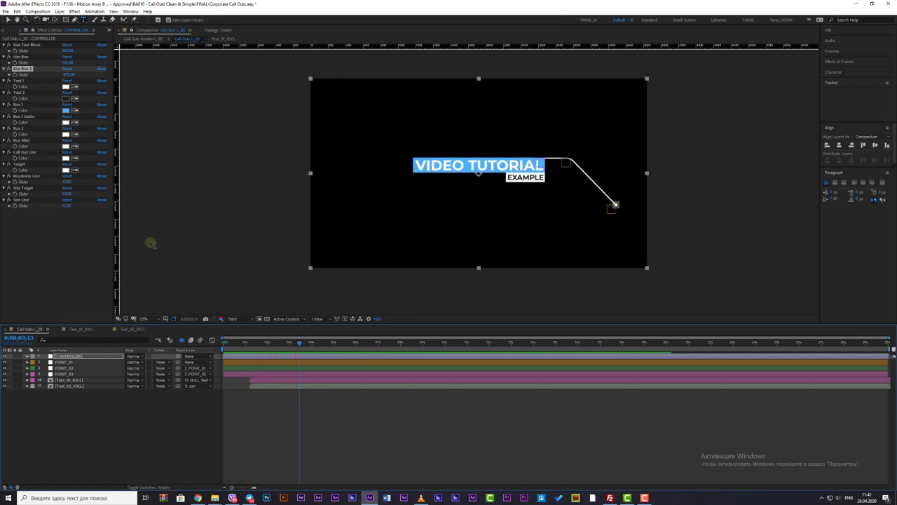
click(70, 362)
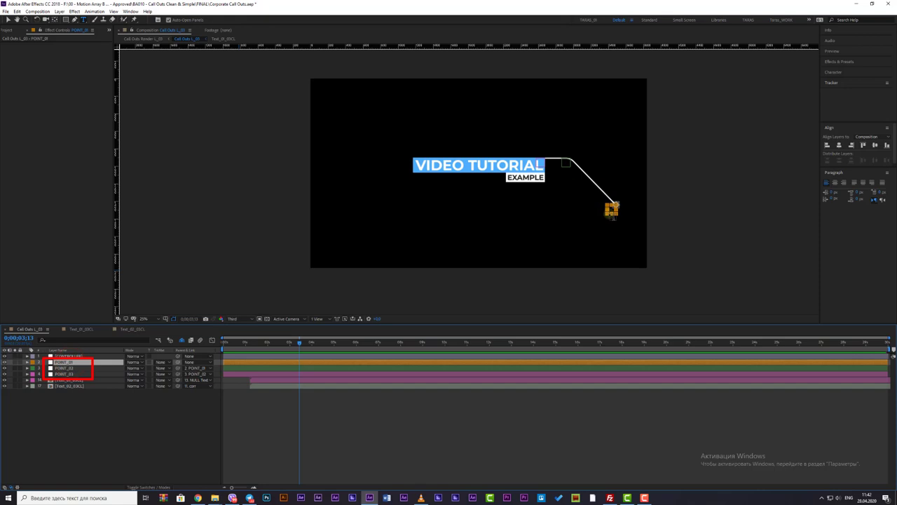
click(7, 19)
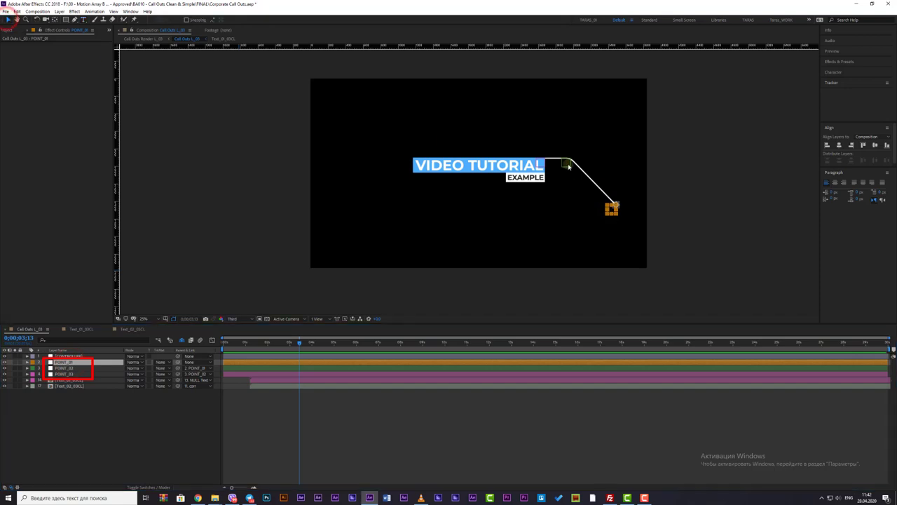
click(594, 205)
mouse_move(612, 208)
mouse_down()
mouse_move(570, 171)
mouse_move(573, 144)
mouse_up()
click(174, 276)
- Drag the POINT_02 corner null of the call-out line slightly down
click(65, 367)
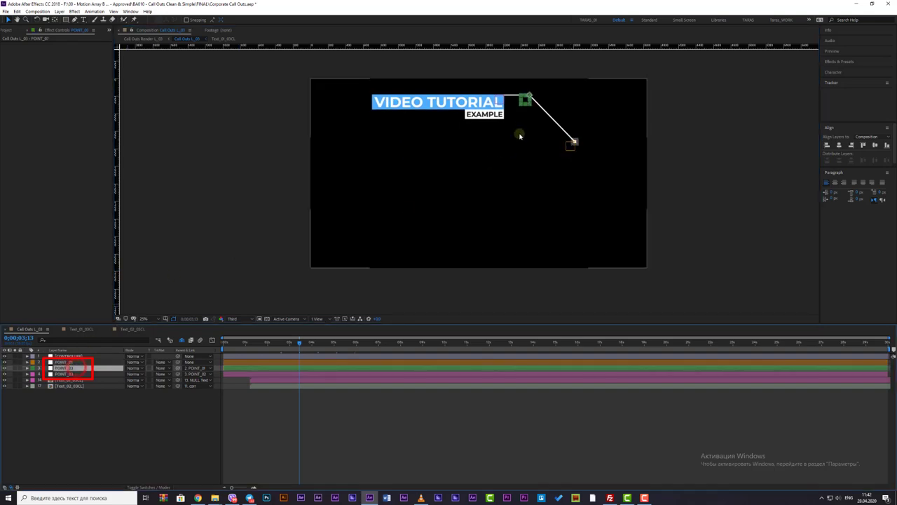
mouse_move(527, 95)
mouse_down()
mouse_move(526, 180)
mouse_move(539, 175)
mouse_move(526, 177)
mouse_up()
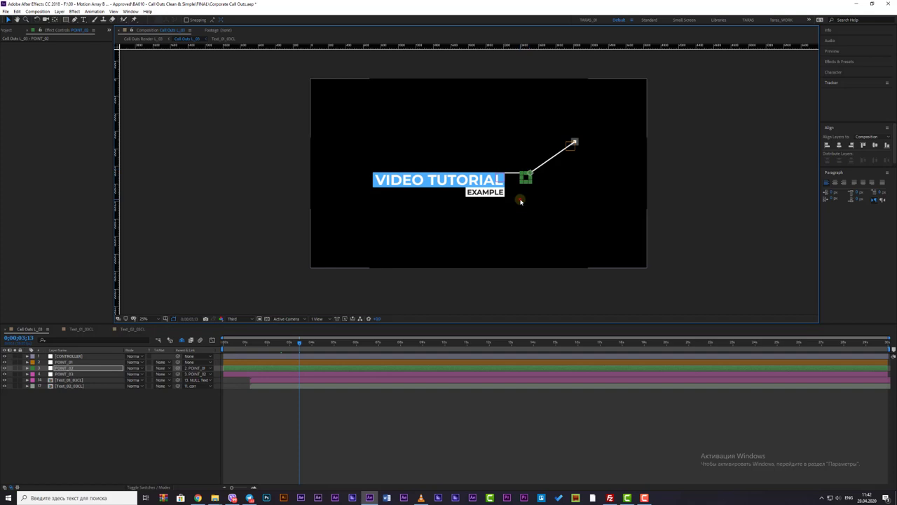
click(521, 202)
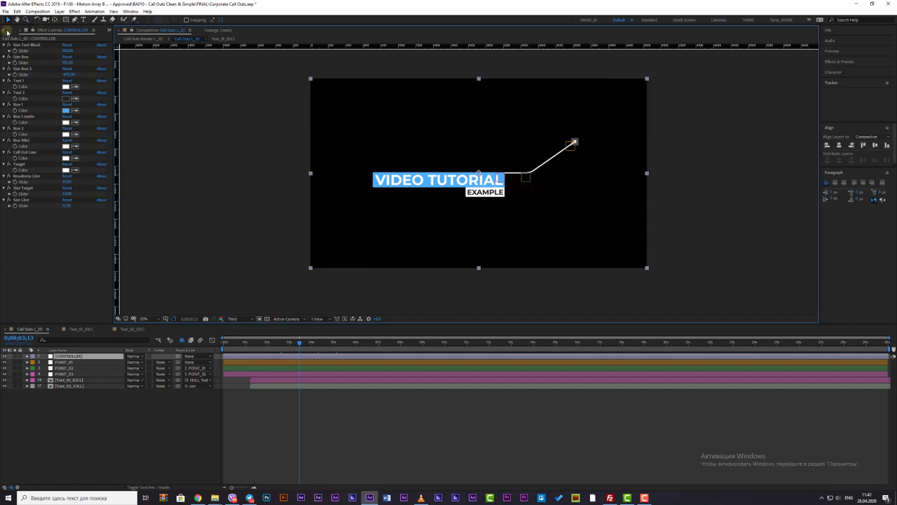
click(8, 31)
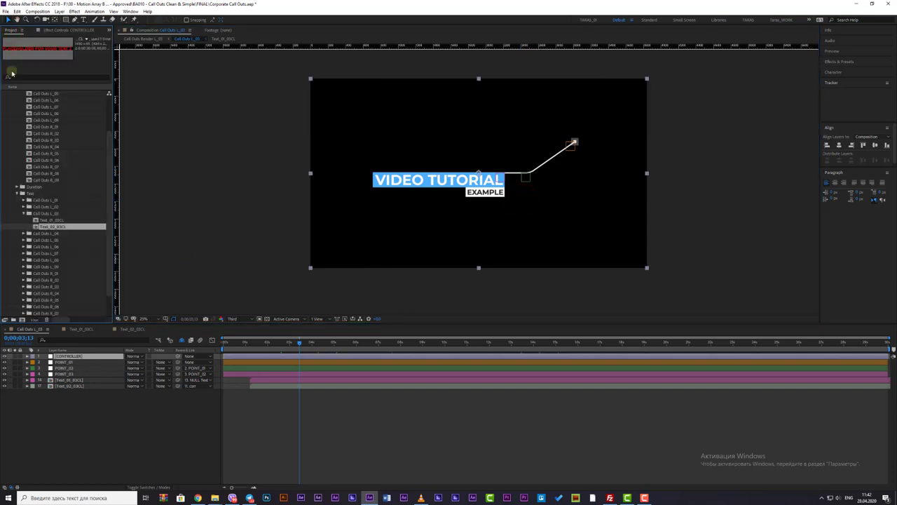
- Shift the POINT_03 null left so the title sits left of centre
click(68, 374)
mouse_move(502, 176)
mouse_down()
mouse_move(468, 178)
mouse_move(495, 175)
mouse_up()
click(241, 201)
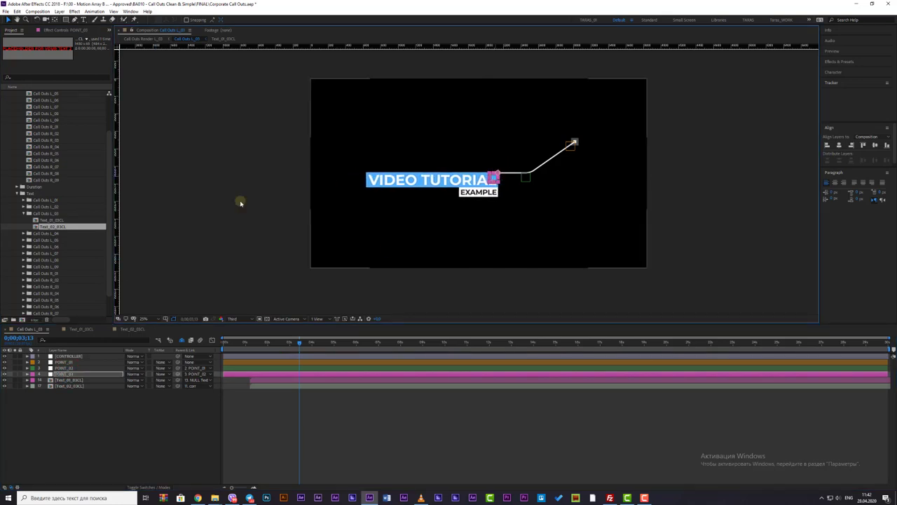
click(78, 357)
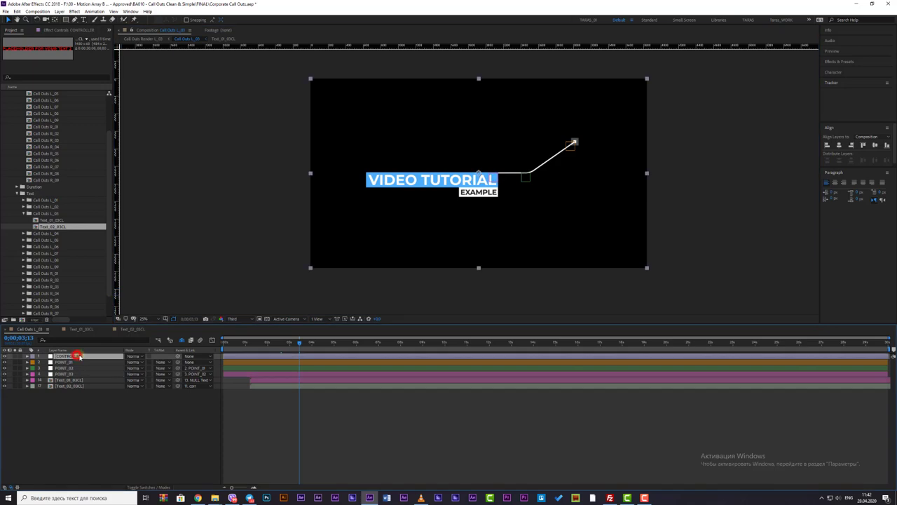
click(67, 33)
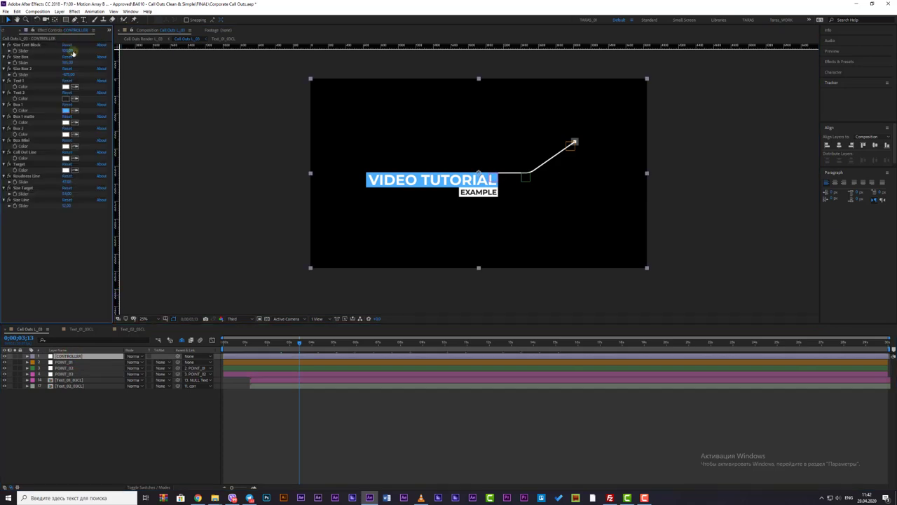
- Set the CONTROLLER's Box 1 Color to pink
click(65, 87)
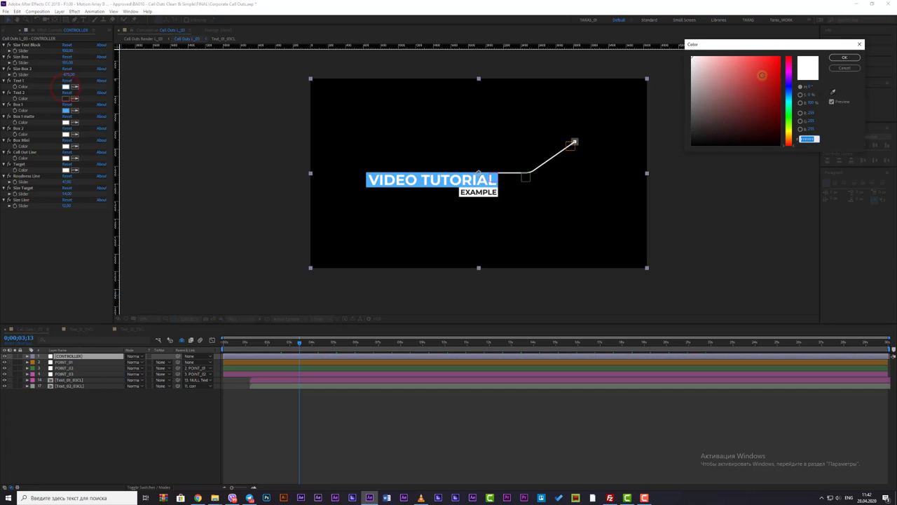
click(832, 70)
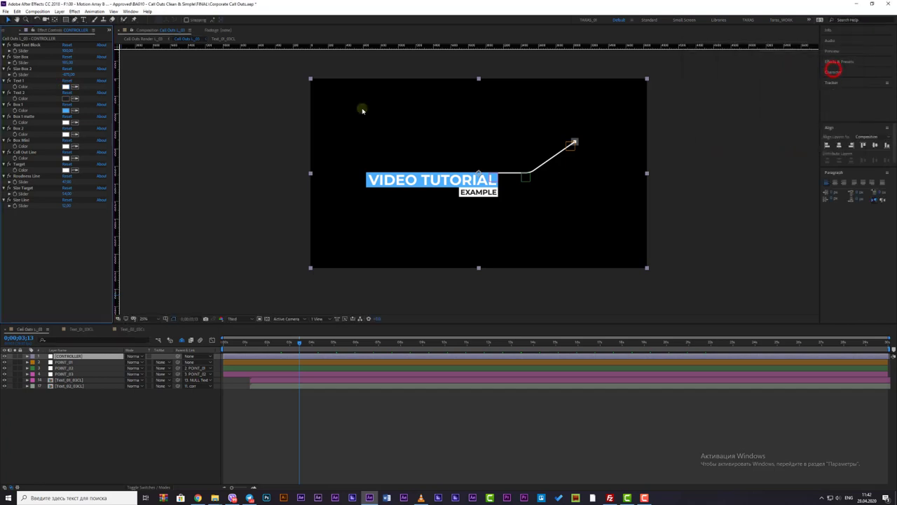
click(65, 110)
drag(788, 105, 793, 62)
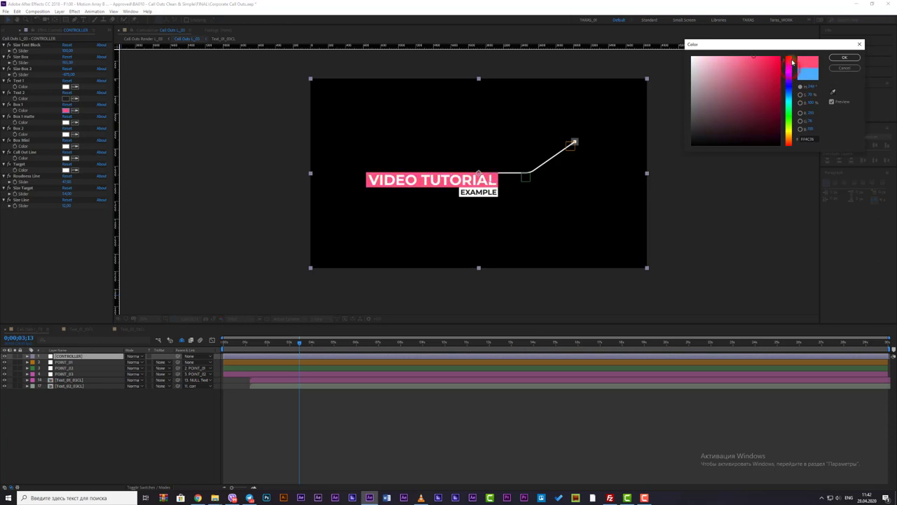
click(843, 58)
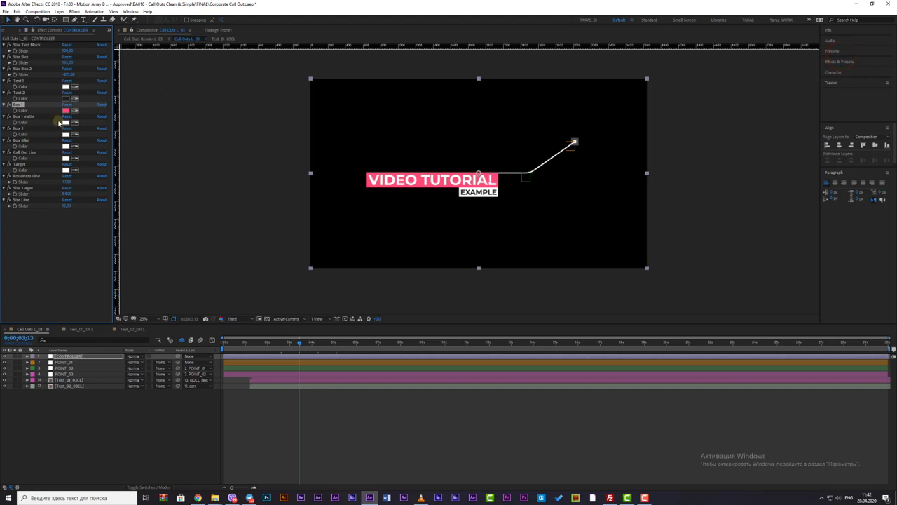
- Set Box 1 matte Color to light pink and preview the animation from the start
drag(300, 344, 250, 342)
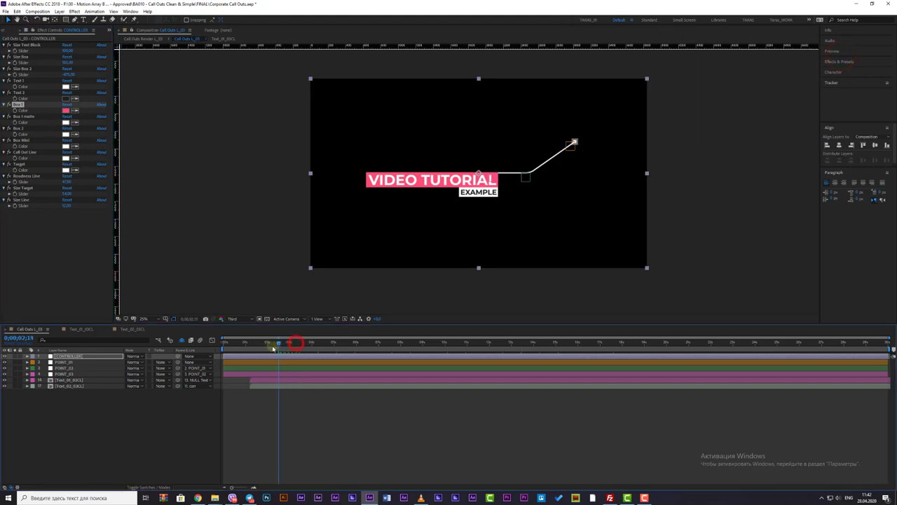
click(65, 122)
drag(748, 86, 711, 64)
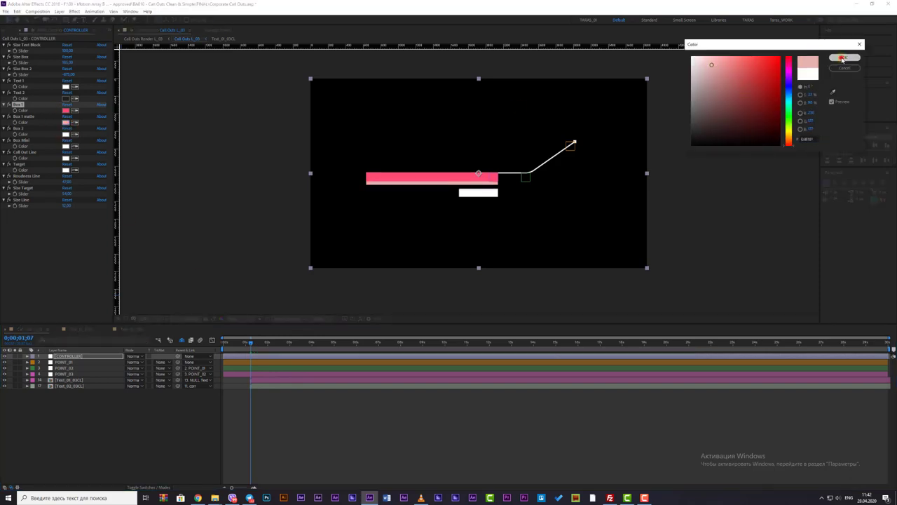
click(842, 59)
click(225, 349)
key(space)
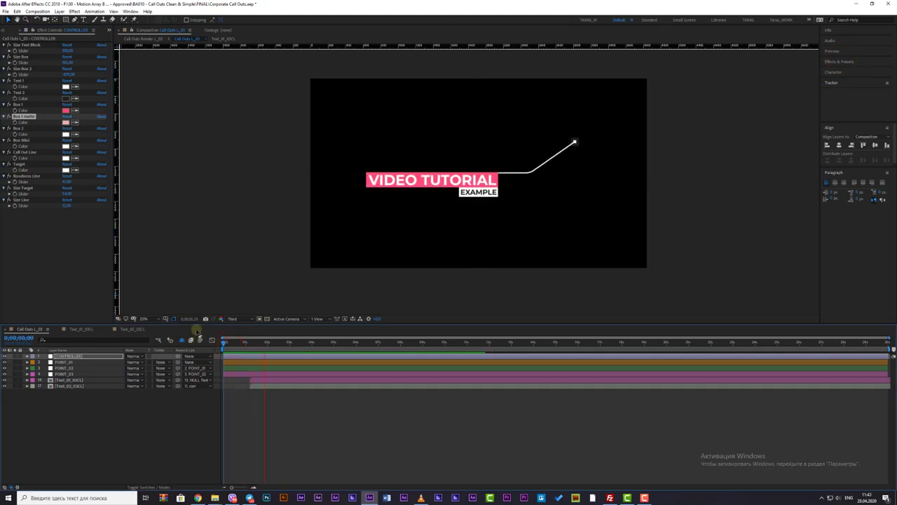
- Try Size Text Block, change Size Target to about 91, and replay the call-out from the start
key(space)
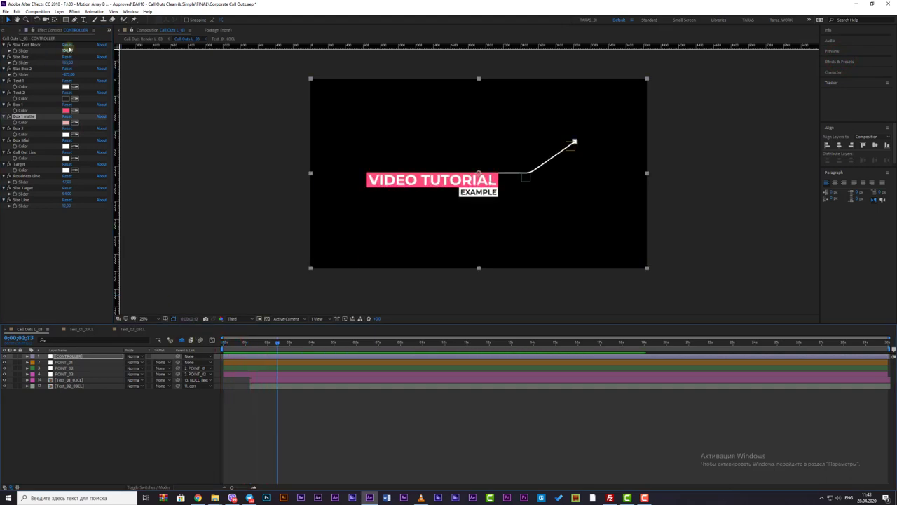
drag(68, 50, 83, 53)
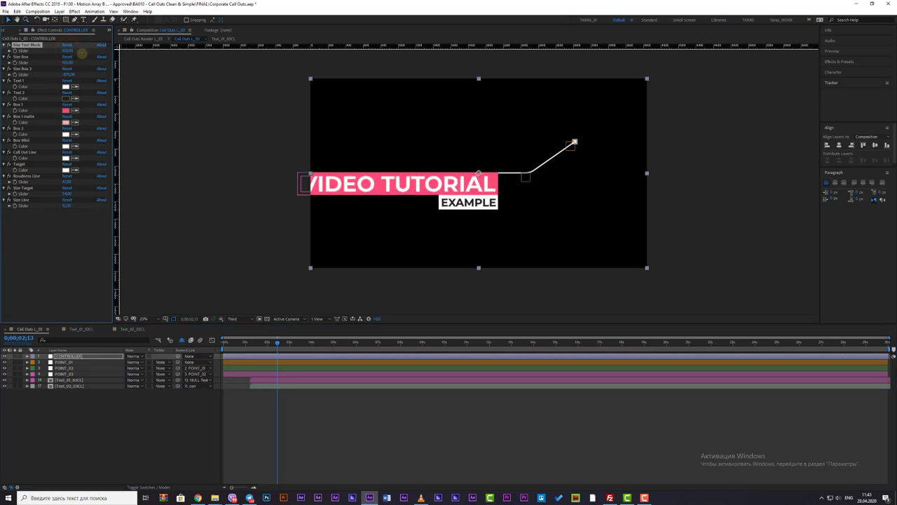
drag(82, 71, 78, 75)
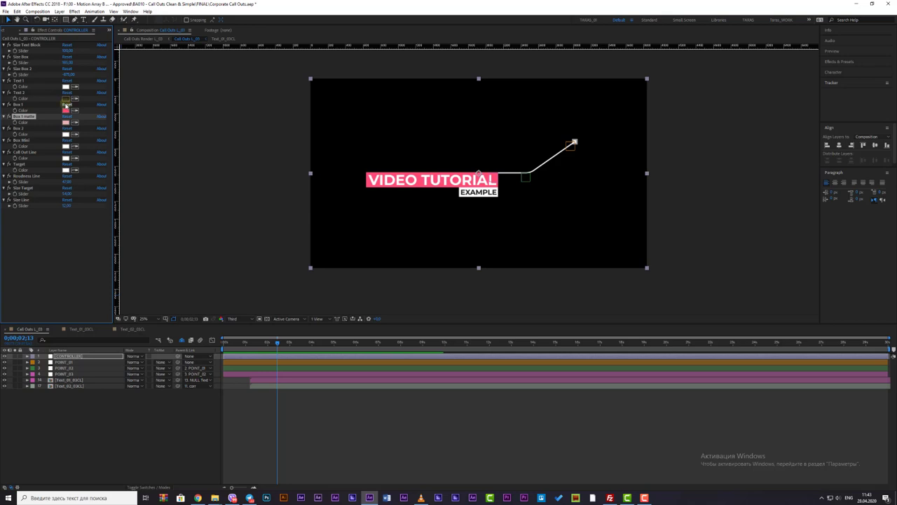
drag(70, 194, 82, 192)
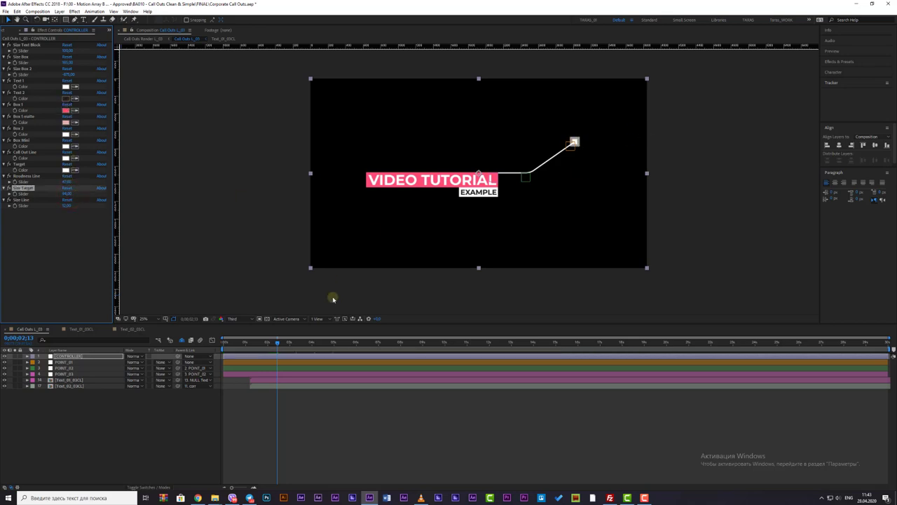
click(222, 346)
key(space)
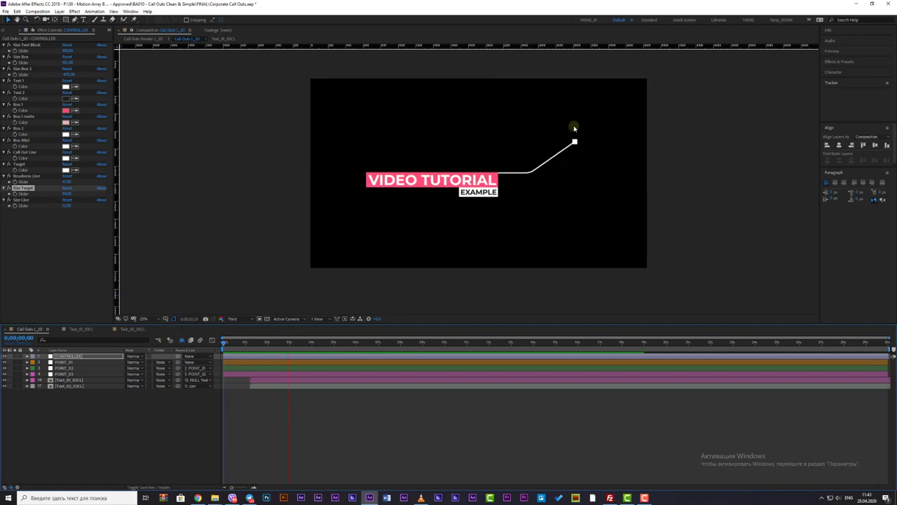
- Open Call Outs LD_03 from the Duration folder and play its preview
key(space)
click(11, 30)
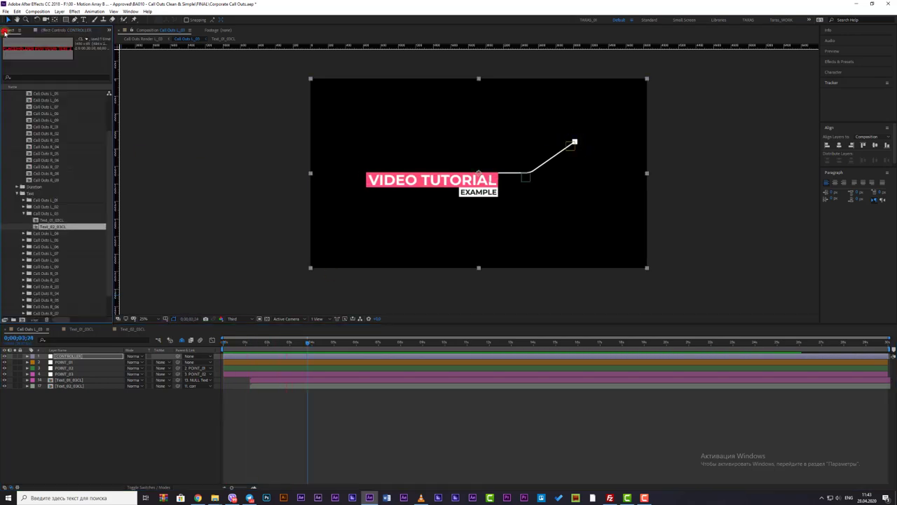
click(17, 194)
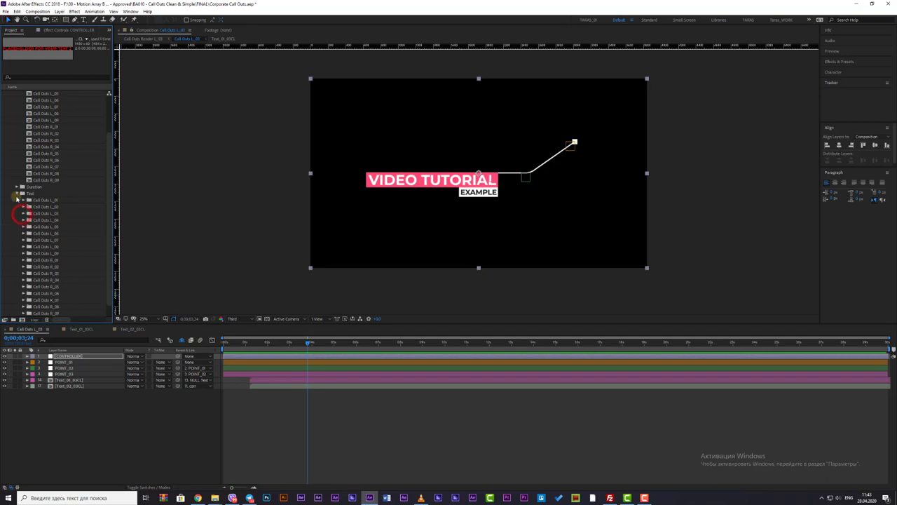
click(17, 193)
click(15, 232)
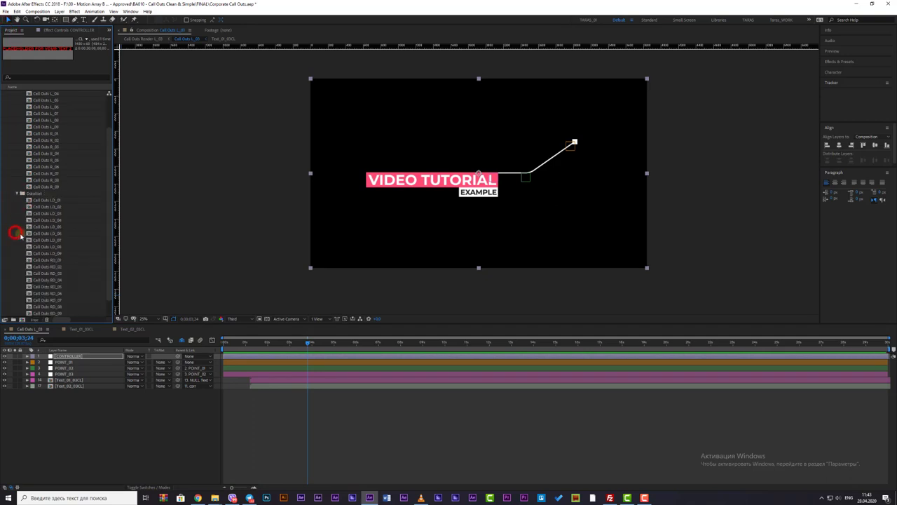
double_click(52, 214)
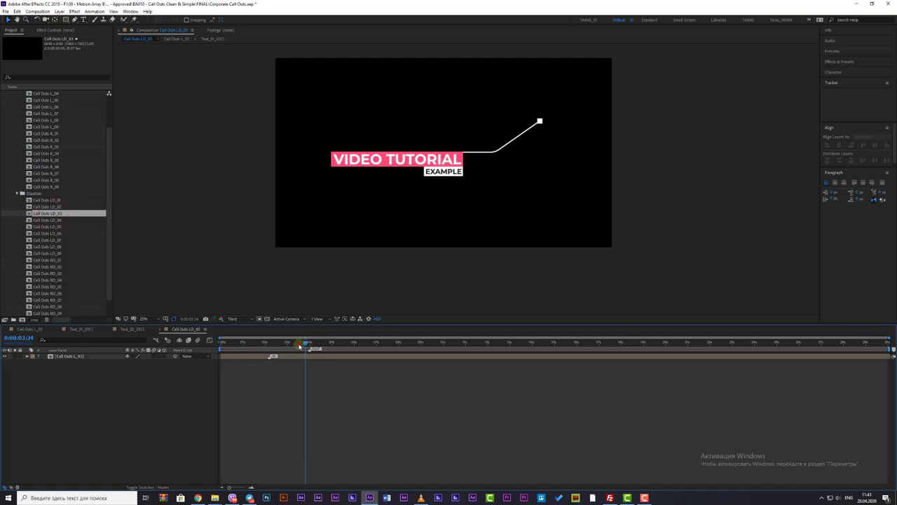
click(300, 346)
key(space)
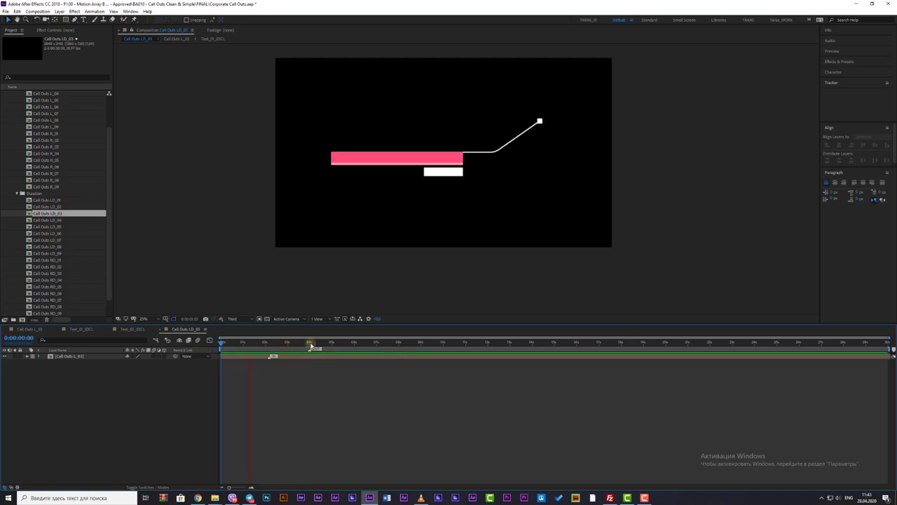
- Scrub around 0:00:03:22 to 0:00:05:22 to review the call-out animating out
click(311, 349)
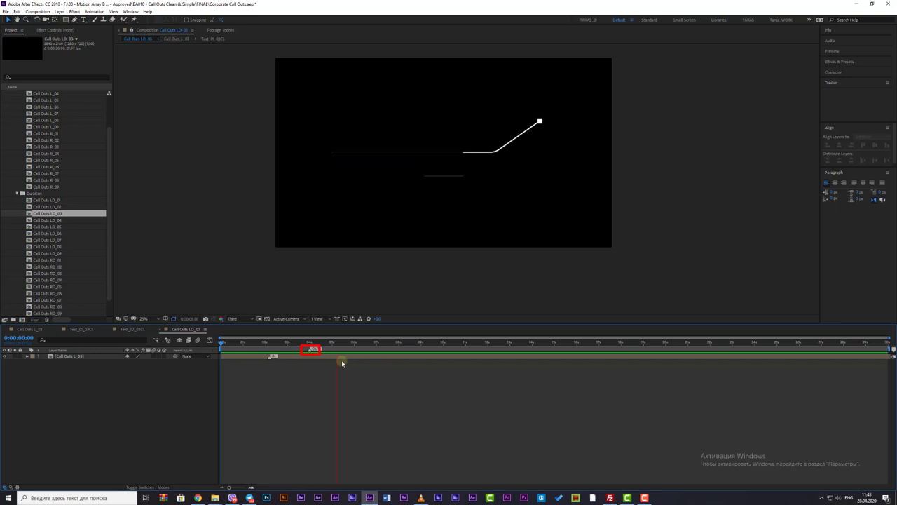
click(305, 344)
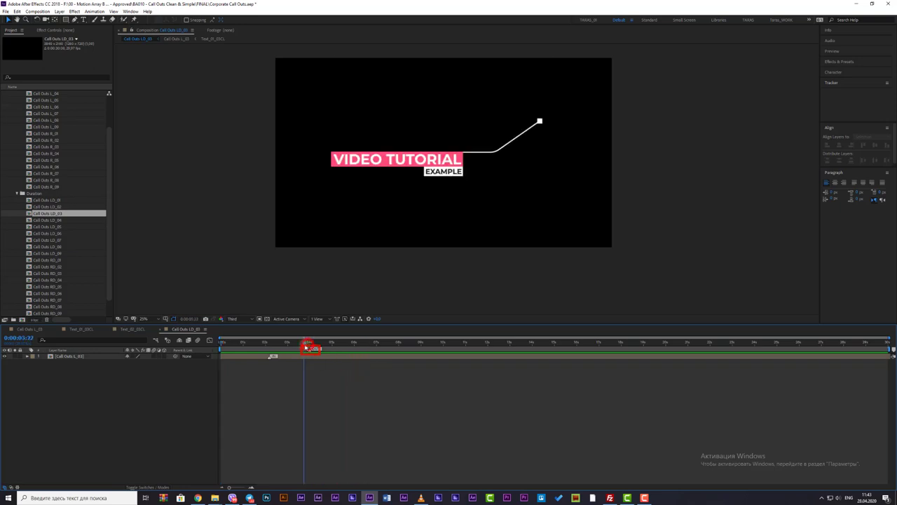
mouse_move(311, 348)
mouse_down()
mouse_move(339, 353)
mouse_move(339, 362)
mouse_move(332, 362)
mouse_move(396, 348)
mouse_up()
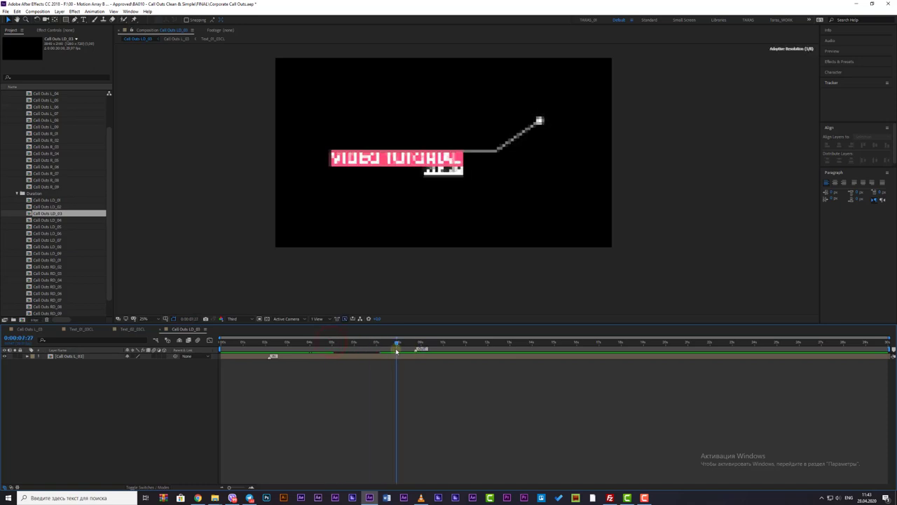
key(space)
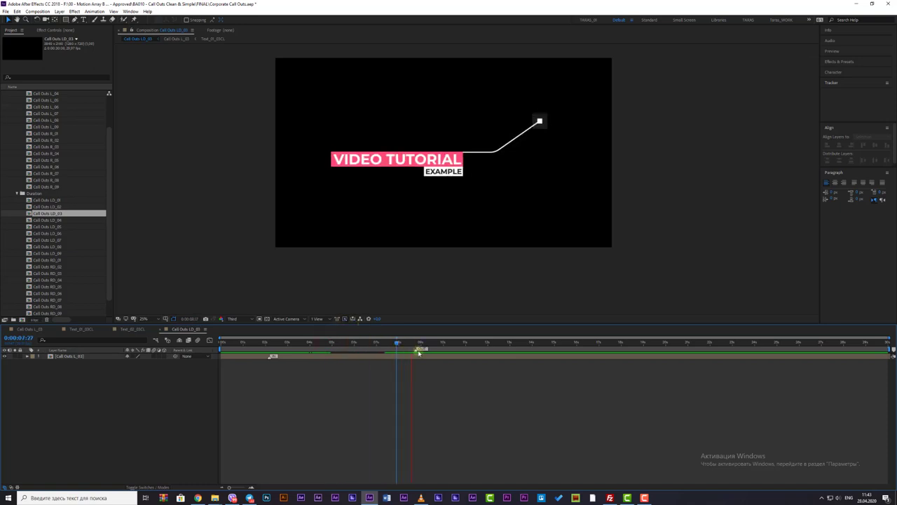
click(417, 348)
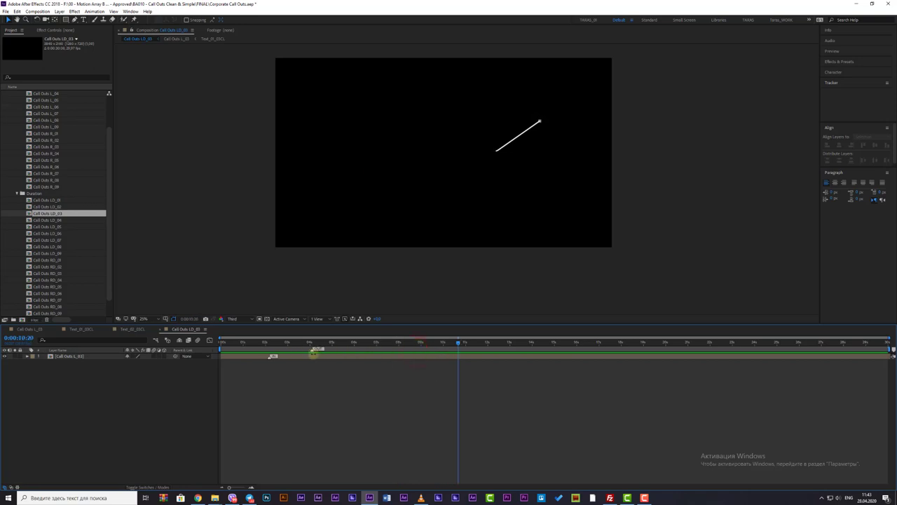
click(190, 390)
mouse_move(311, 343)
mouse_down()
mouse_move(378, 350)
mouse_move(367, 352)
mouse_up()
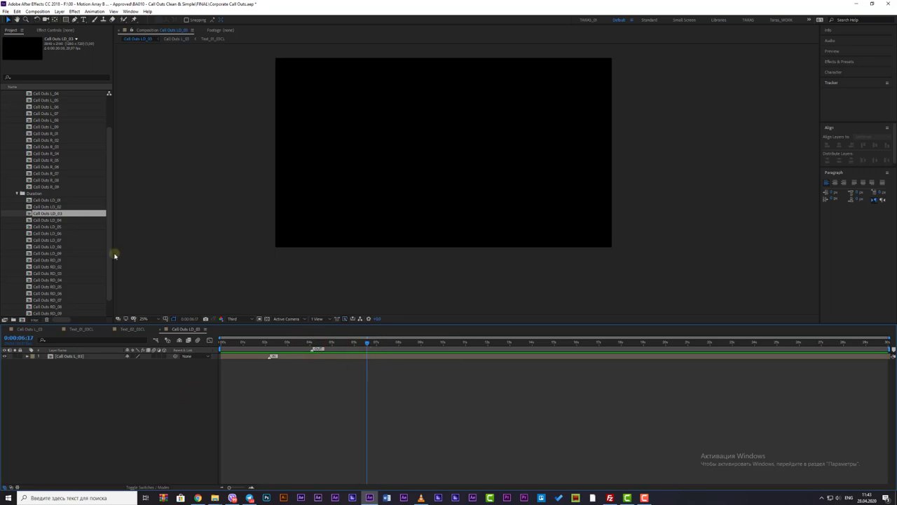
- Open Call Outs Render L_03 from 02 - Render Comps and scrub to the full title
click(18, 193)
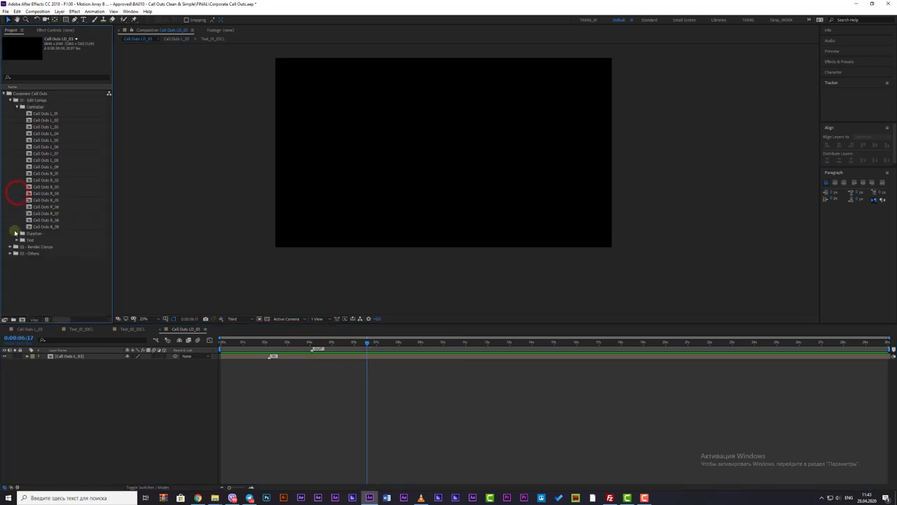
scroll(11, 247, down, 1)
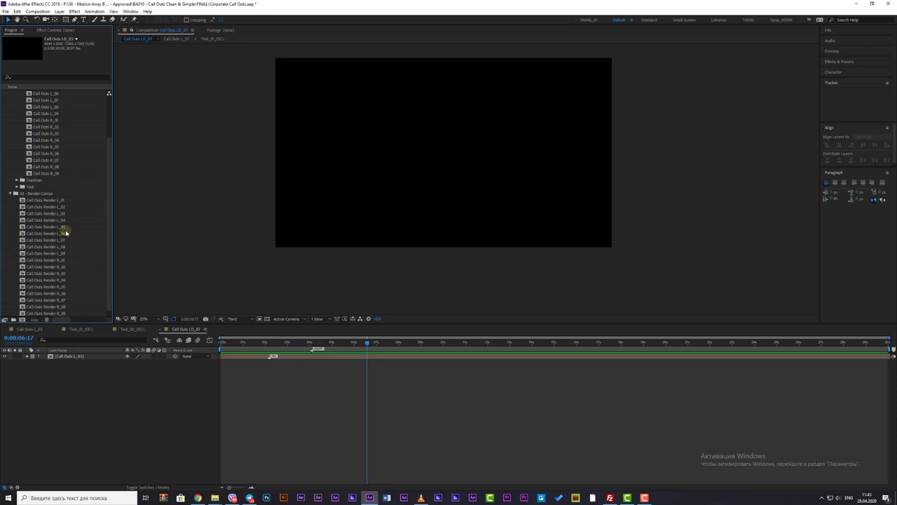
double_click(63, 213)
drag(309, 341, 335, 348)
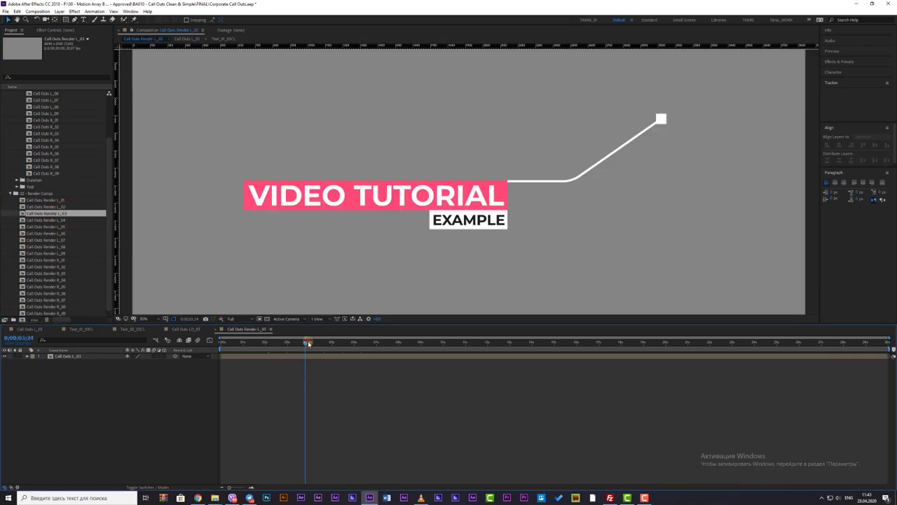
- In Call Outs LD_03, drag the work area end to about 7 seconds
click(185, 329)
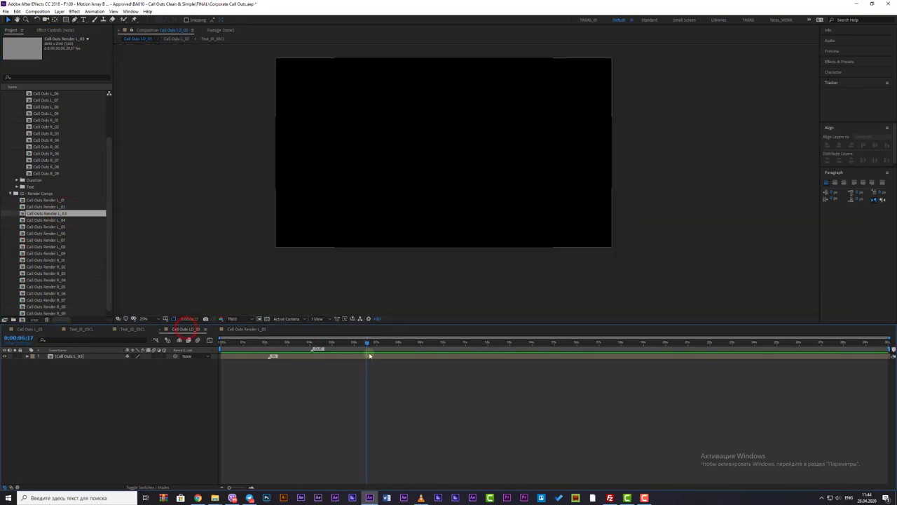
drag(365, 344, 300, 342)
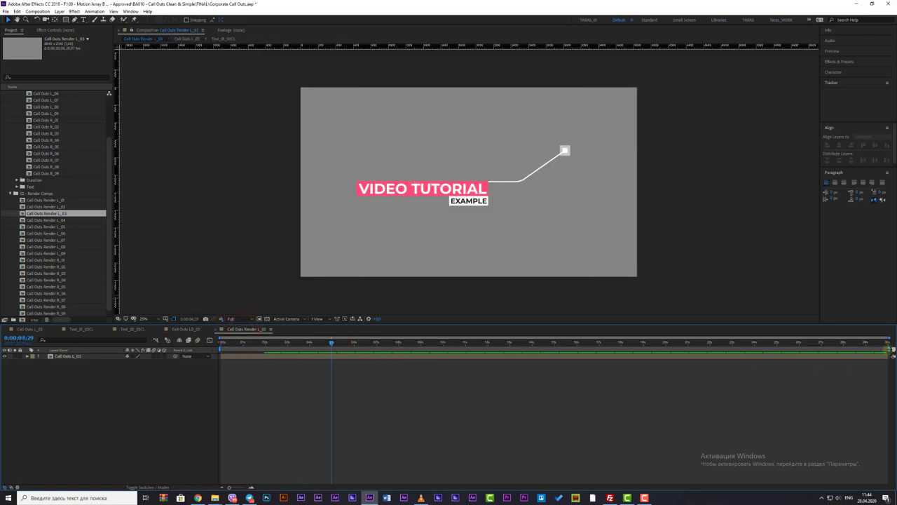
drag(889, 355, 379, 365)
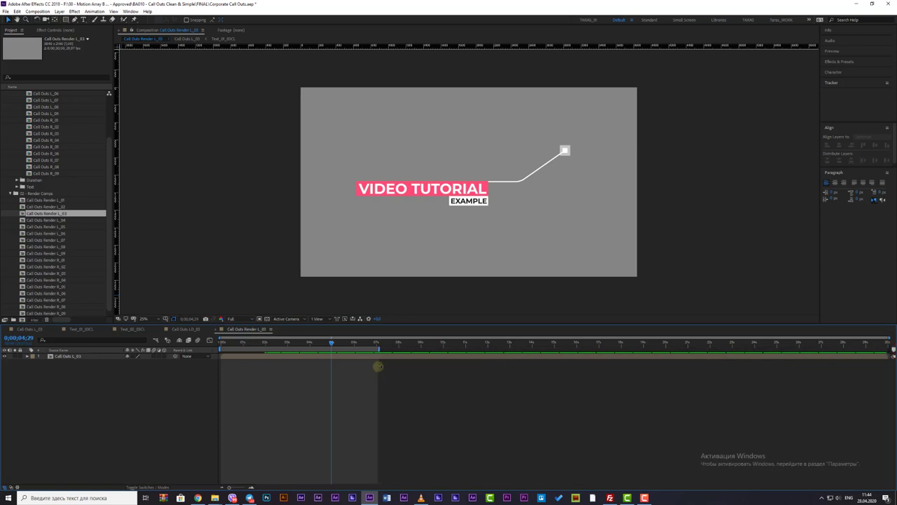
- Preview the callout on the transparency grid, then return to the solid grey background
click(7, 12)
mouse_move(55, 125)
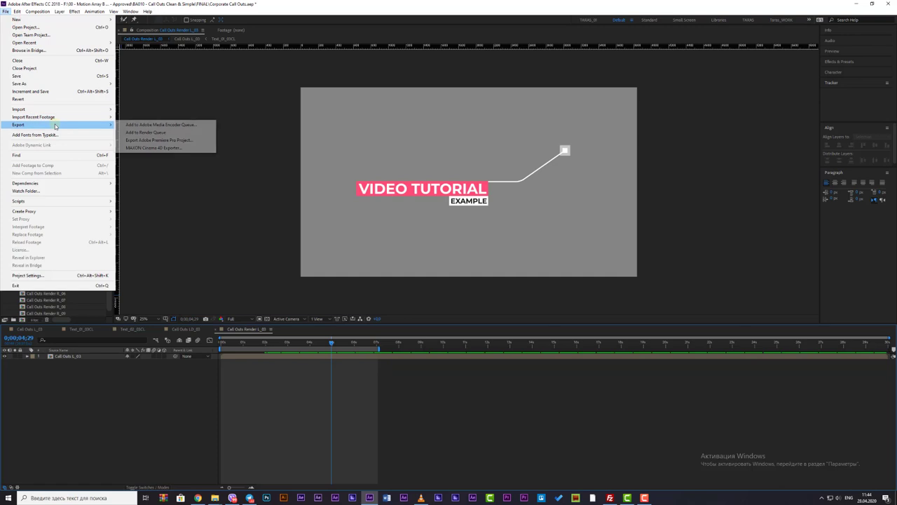
click(83, 389)
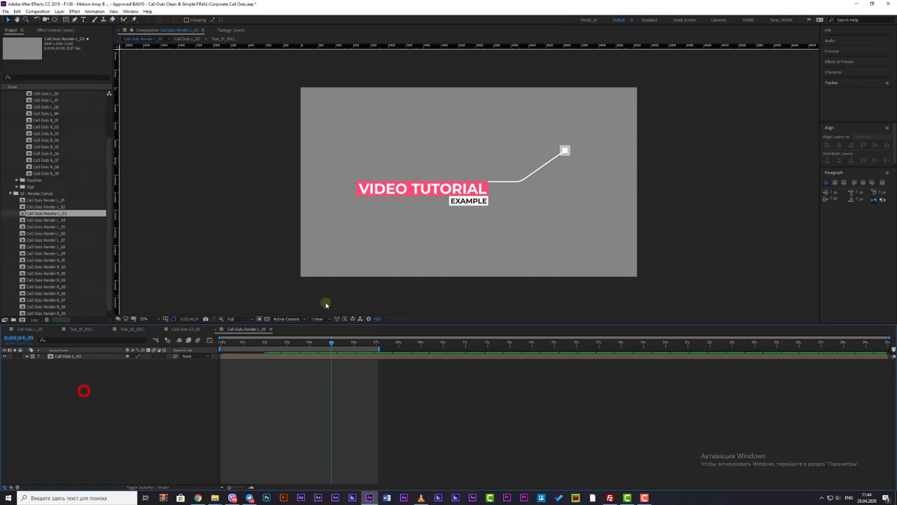
click(267, 319)
click(267, 319)
click(267, 319)
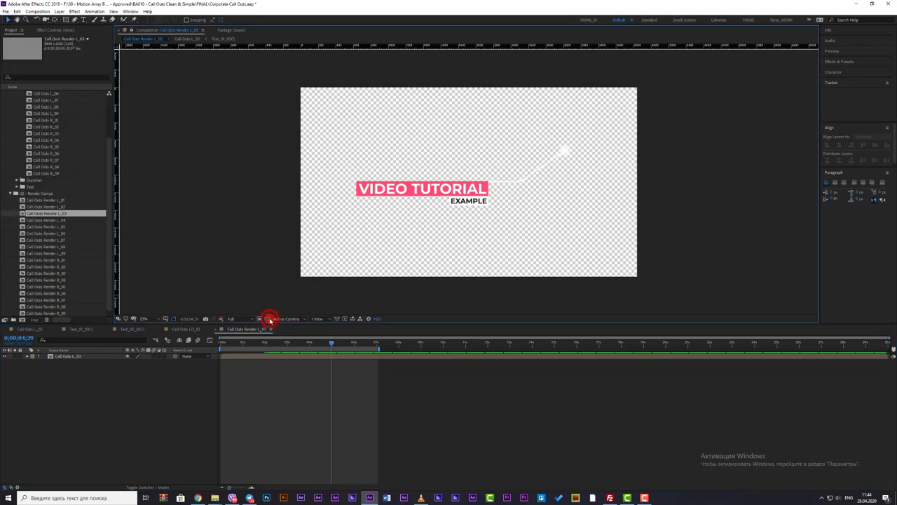
click(268, 318)
- Add Call Outs Render L_03 to the Render Queue
click(5, 11)
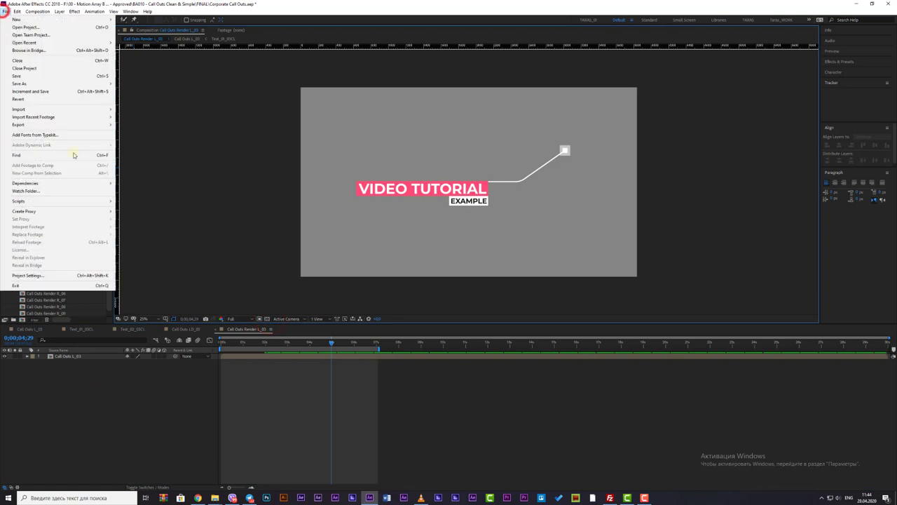
mouse_move(42, 125)
click(174, 133)
- Set the output module to QuickTime format with RGB + Alpha channels
click(56, 376)
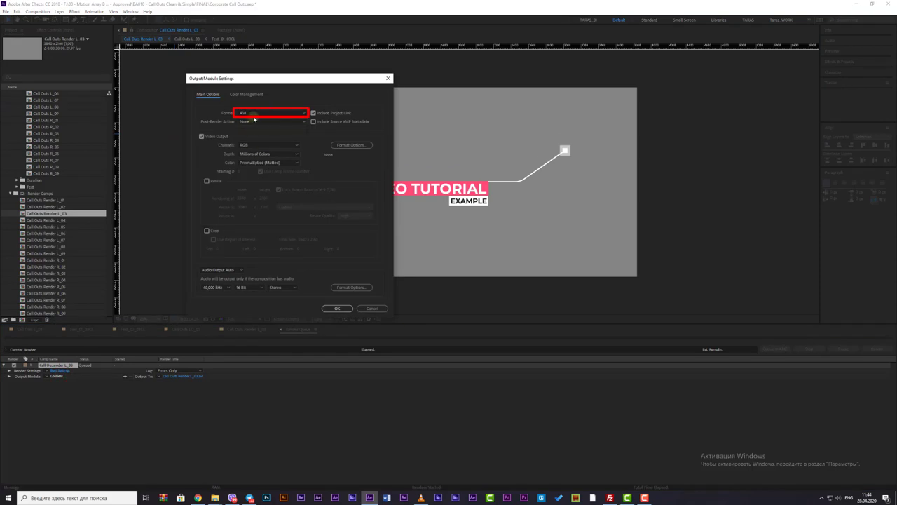
click(251, 113)
click(255, 190)
click(257, 145)
click(256, 169)
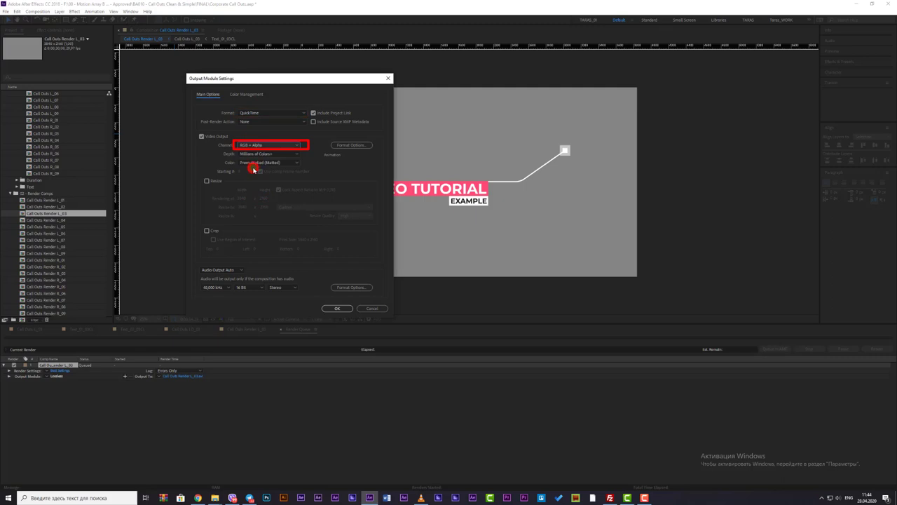
click(327, 308)
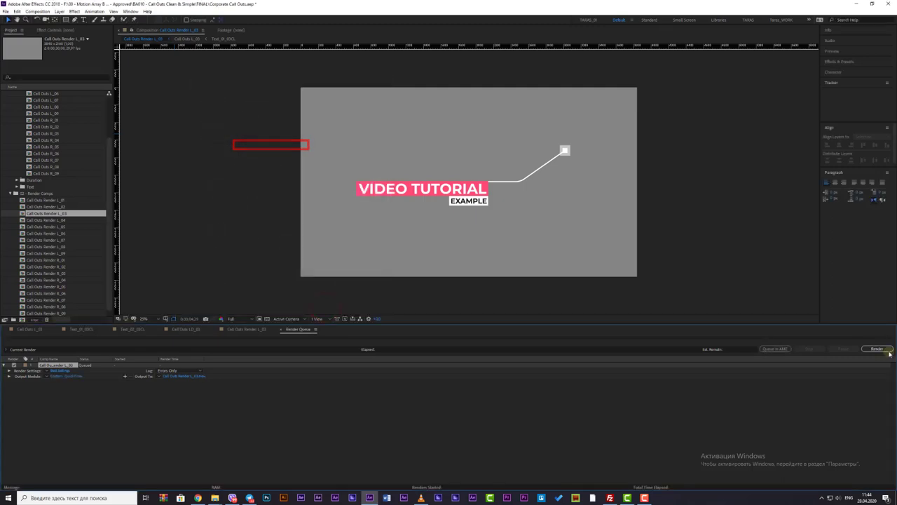